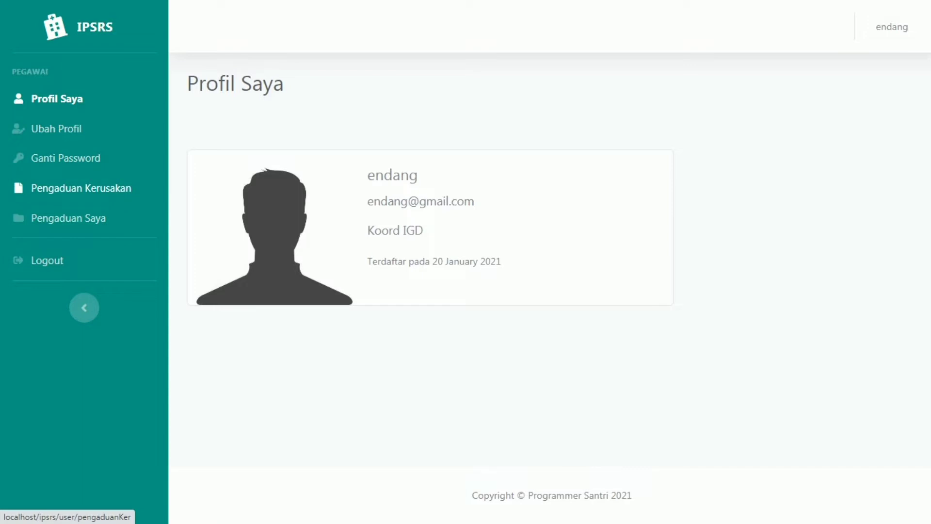
Step: Switch from the profile page to the empty Pengaduan Kerusakan complaint form
left_click(81, 187)
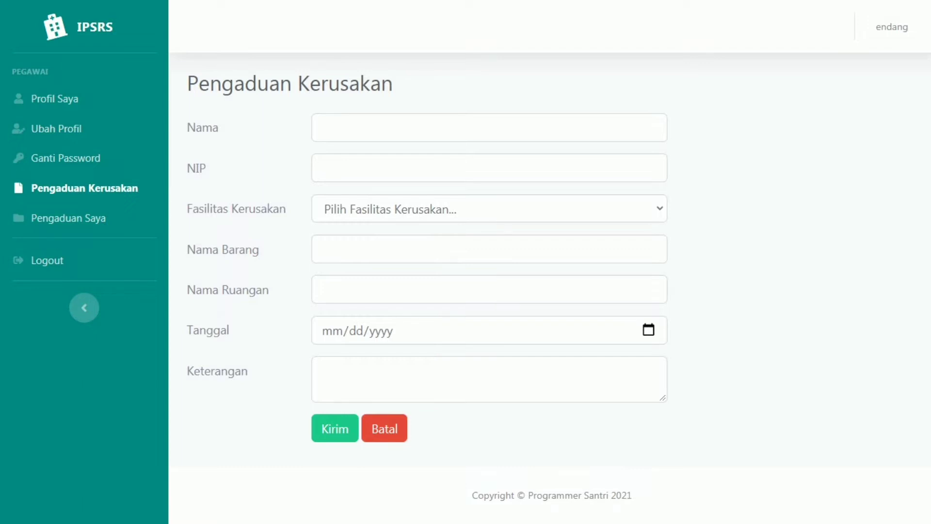
Step: Enter the reporter's name and NIP in the complaint form
left_click(489, 209)
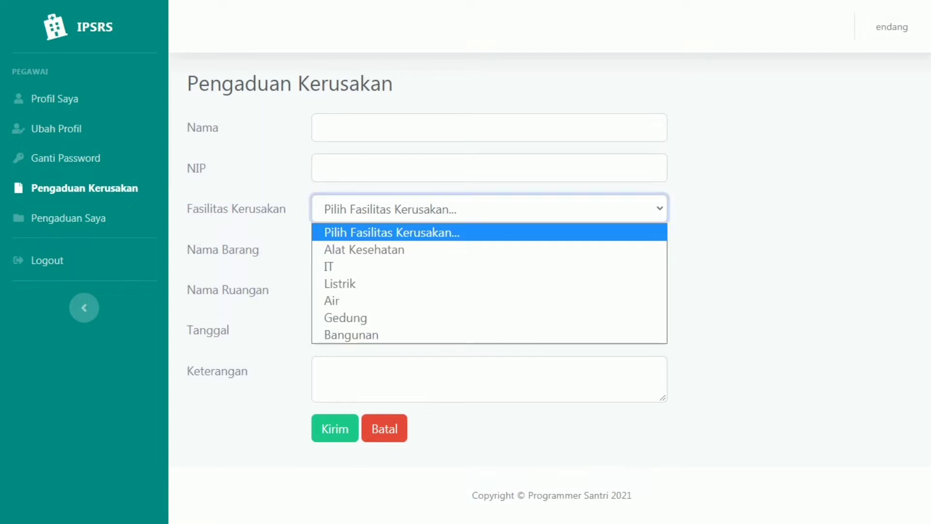
key("Escape")
left_click(489, 127)
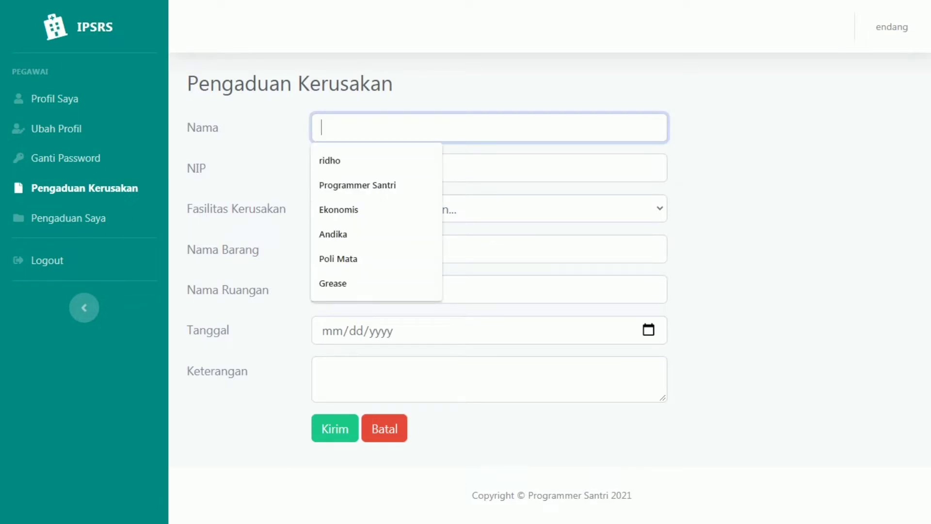
type("end")
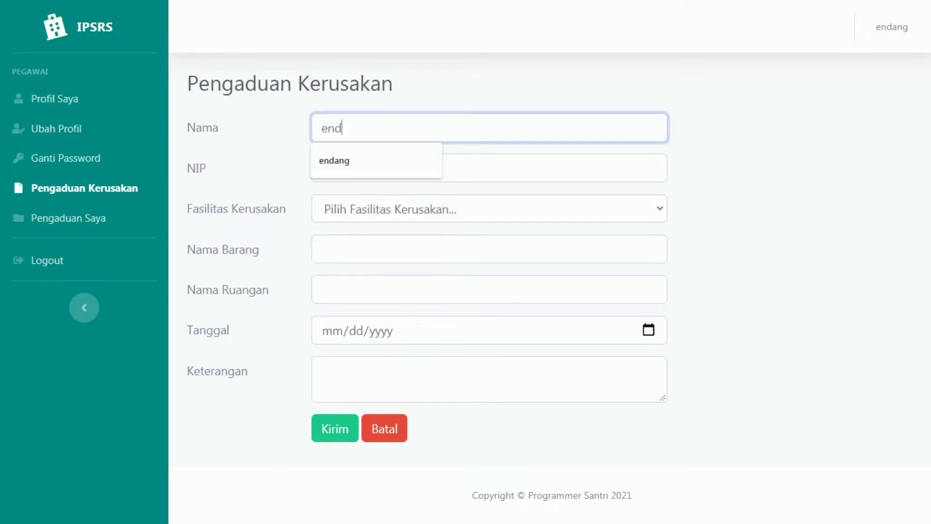
type("ang")
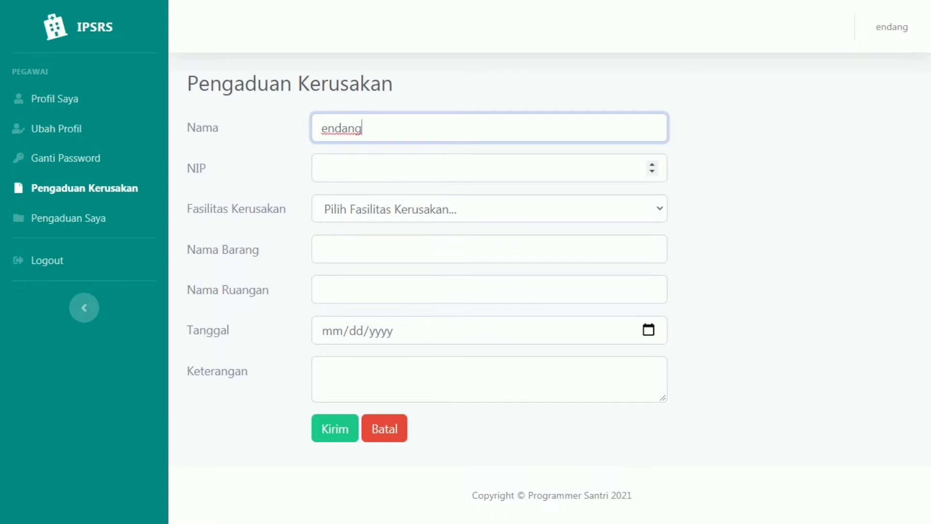
left_click(321, 168)
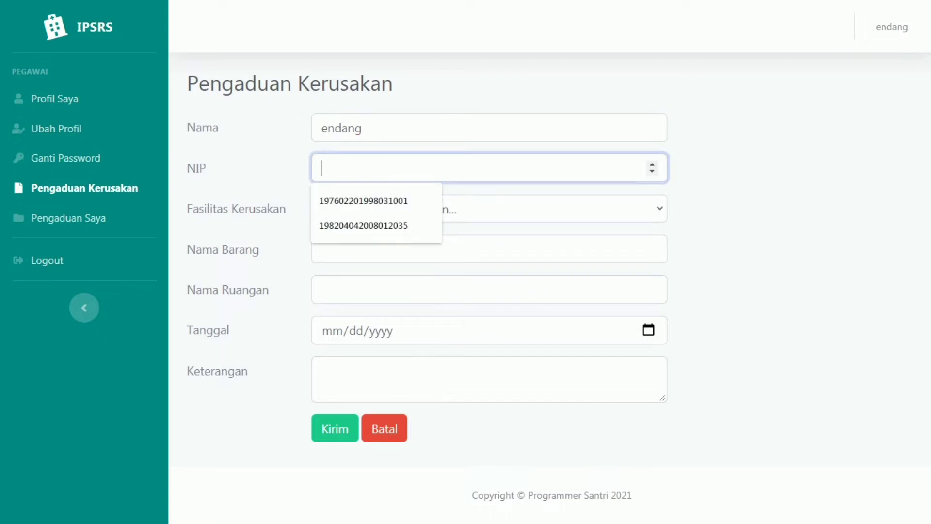
type("23")
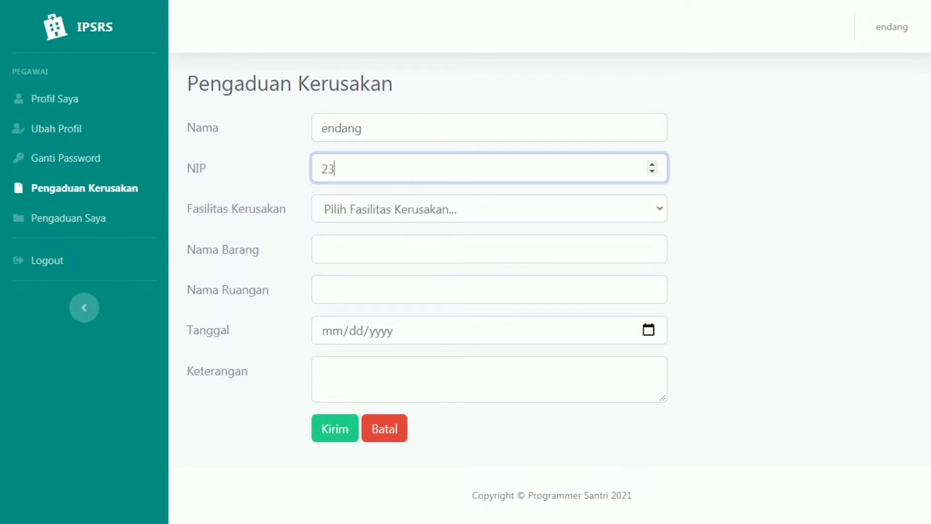
type("1.01")
Step: Choose facility Alat Kesehatan, item 'alat EKG Rusak' and room IGD
left_click(489, 209)
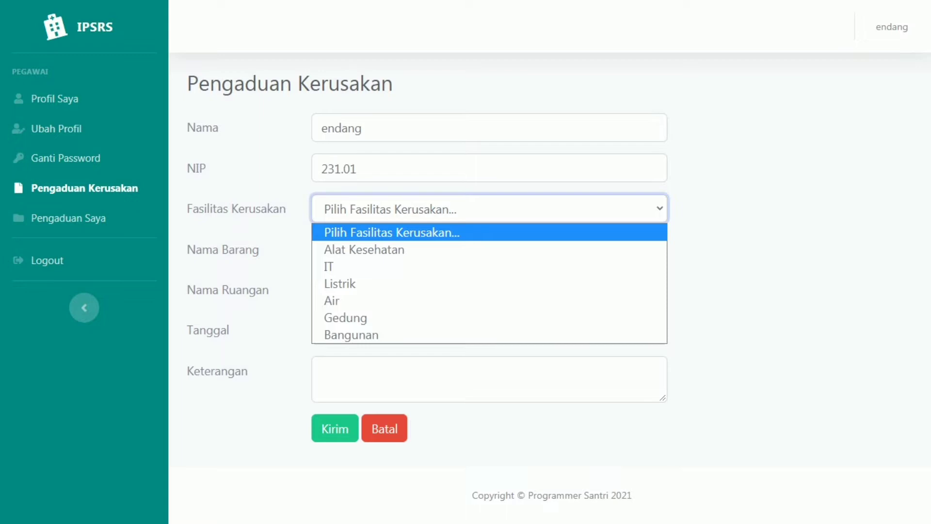
left_click(364, 249)
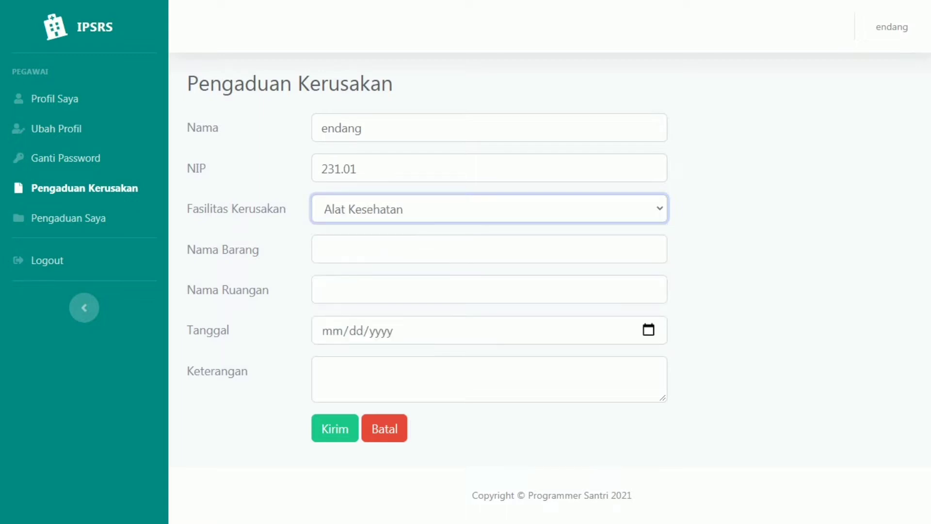
left_click(339, 250)
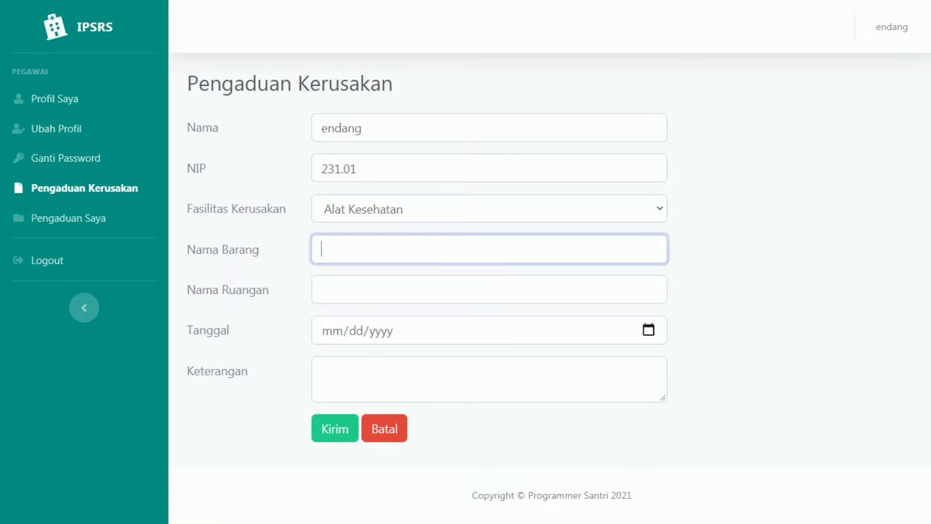
type("alat EKG Rusal")
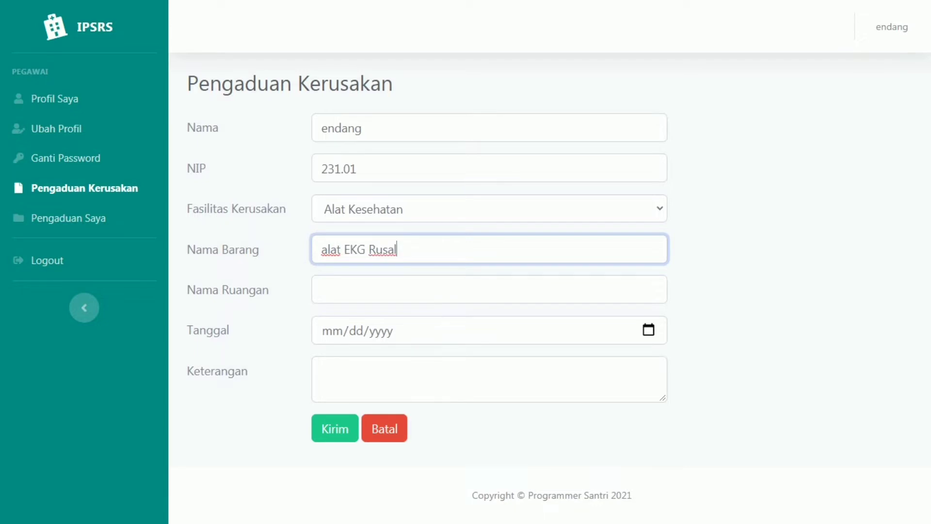
key("BackSpace")
type("k")
left_click(321, 289)
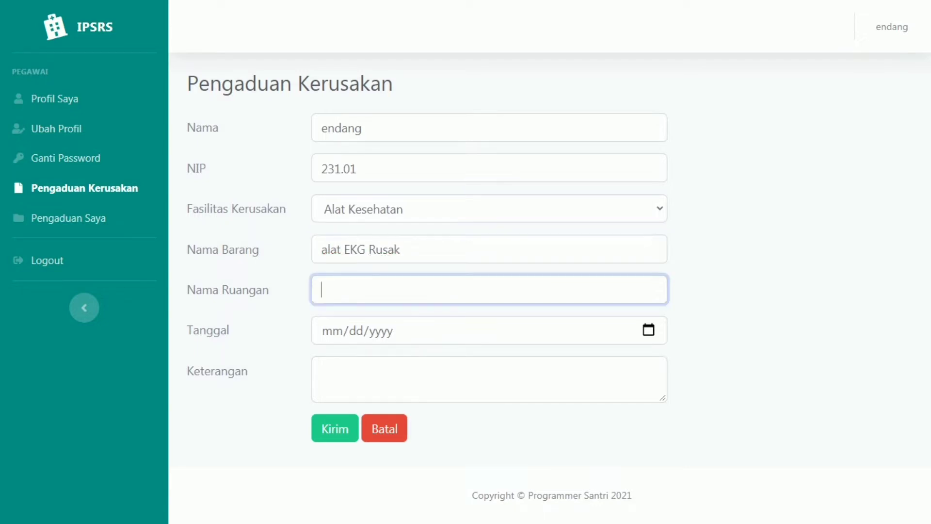
type("IGD")
Step: Add date 01/28/2021 and description 'Tidak Berfungsi dengan baik', then submit the complaint
left_click(332, 330)
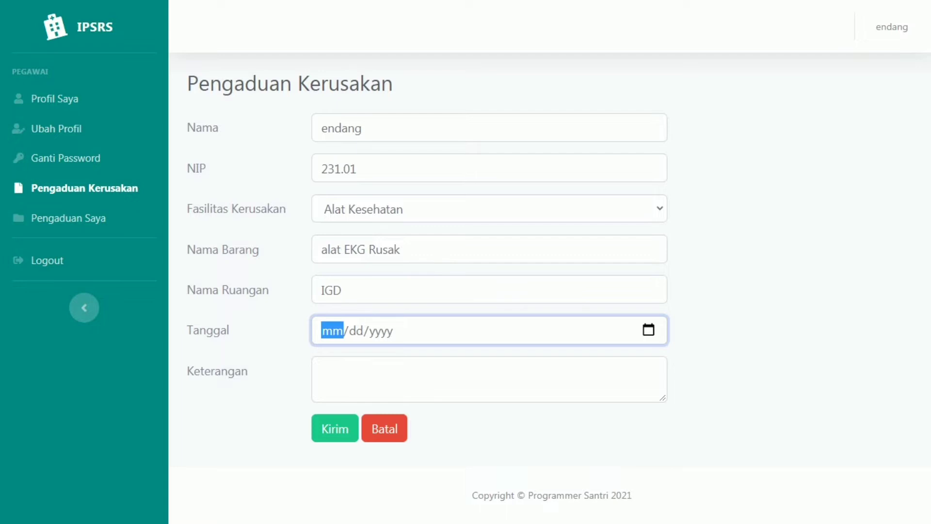
type("01/dd/yyyy")
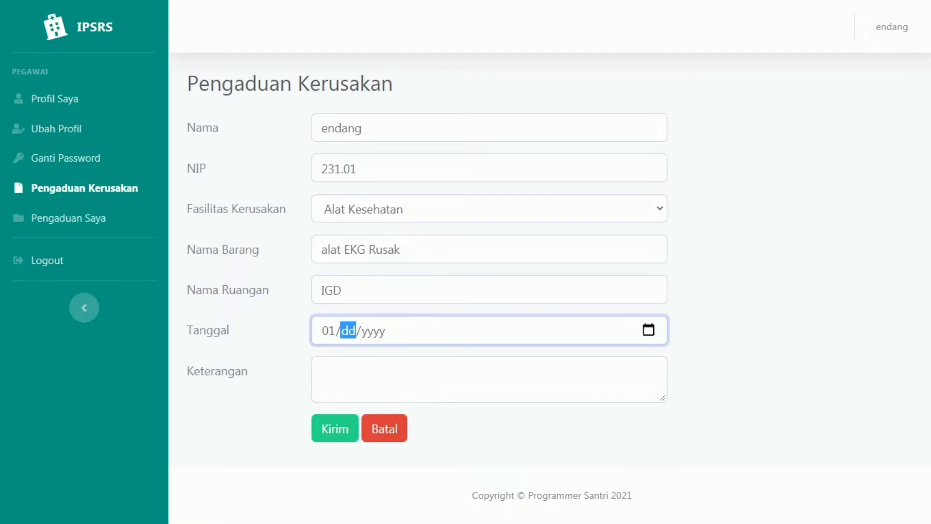
type("28/")
type("2")
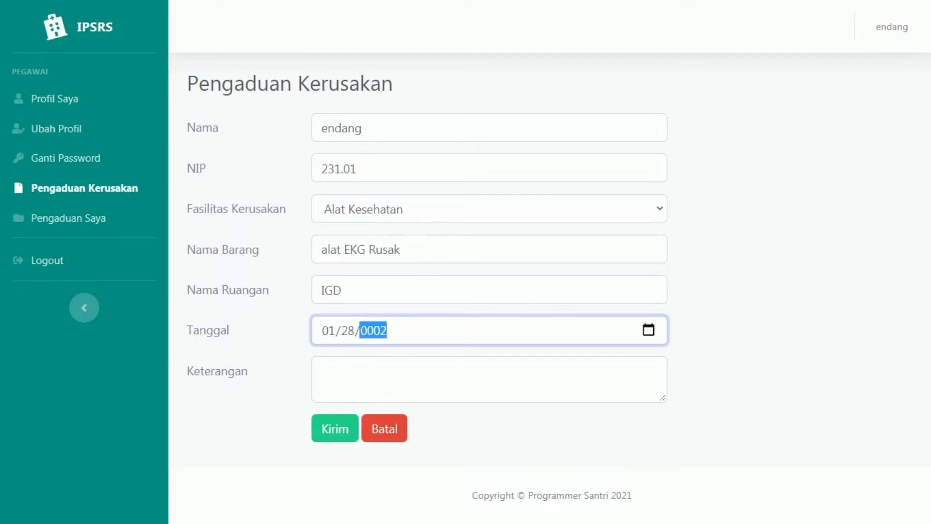
type("021")
left_click(322, 370)
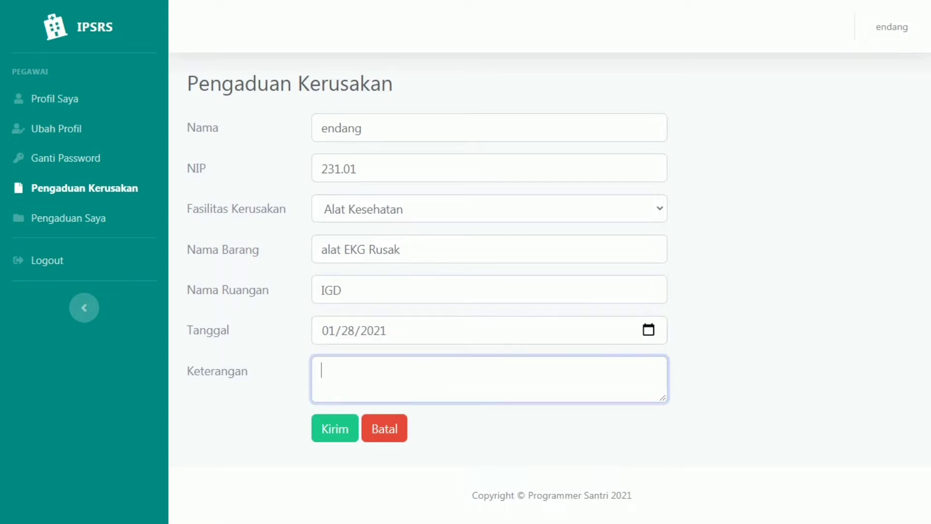
type("Tidak Ber")
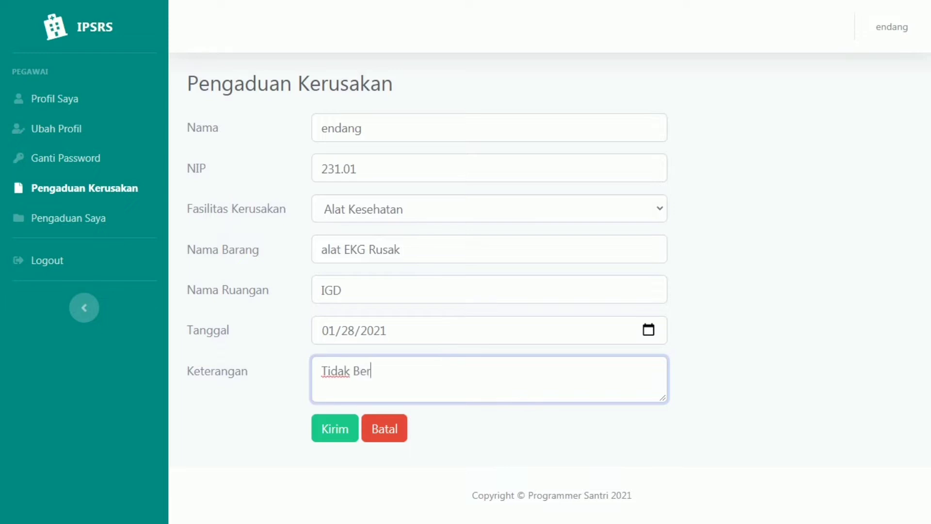
type("fungsi dengan baik")
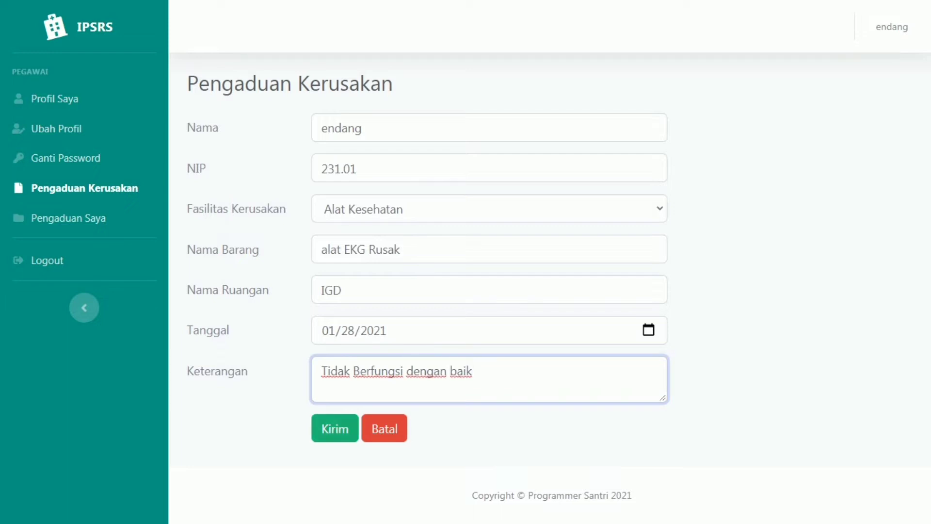
left_click(335, 428)
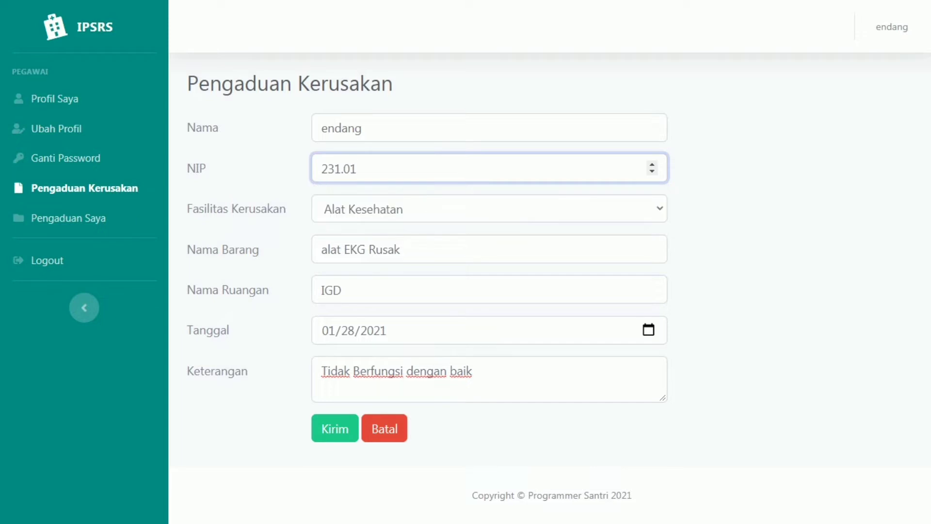
Step: Retry submitting with altered NIP values, which are still rejected
key("BackSpace")
key("BackSpace")
type("2021")
left_click(335, 429)
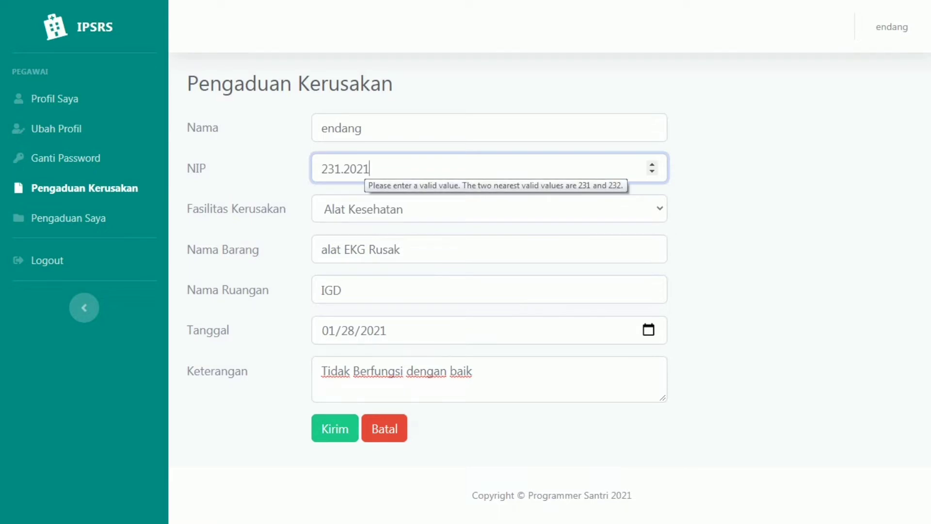
type("777777777")
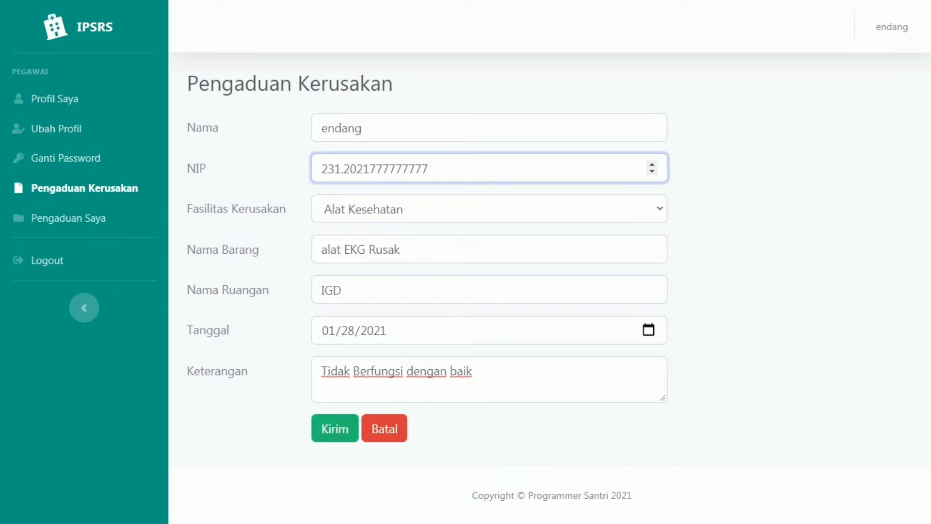
key("Return")
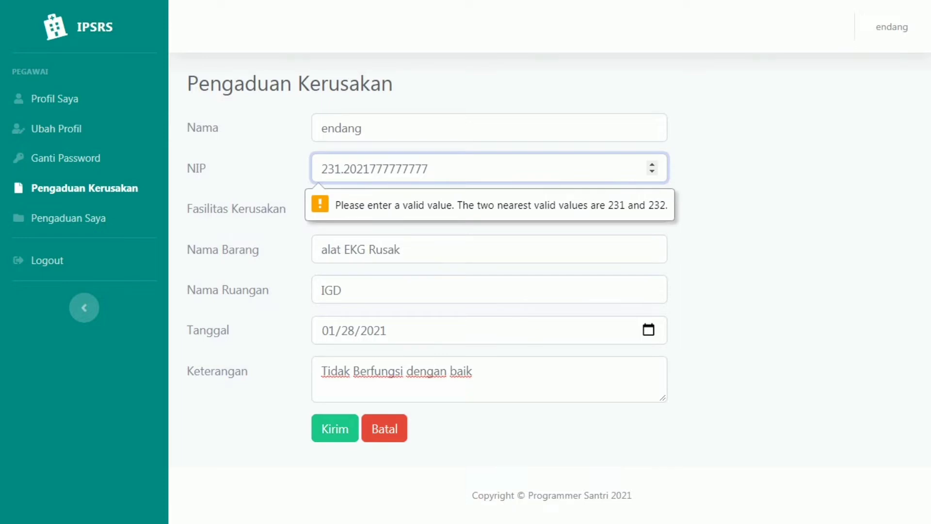
Step: Replace the NIP with a valid whole-number value and send the complaint
key("BackSpace")
key("BackSpace")
key("BackSpace")
key("BackSpace")
key("BackSpace")
key("BackSpace")
key("BackSpace")
key("BackSpace")
key("BackSpace")
key("BackSpace")
key("BackSpace")
key("BackSpace")
key("BackSpace")
key("BackSpace")
key("BackSpace")
key("BackSpace")
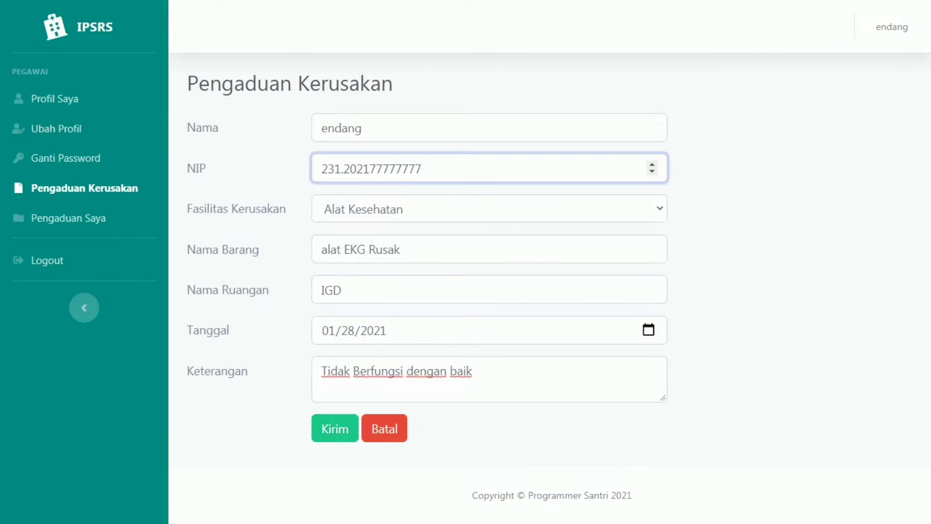
key("BackSpace")
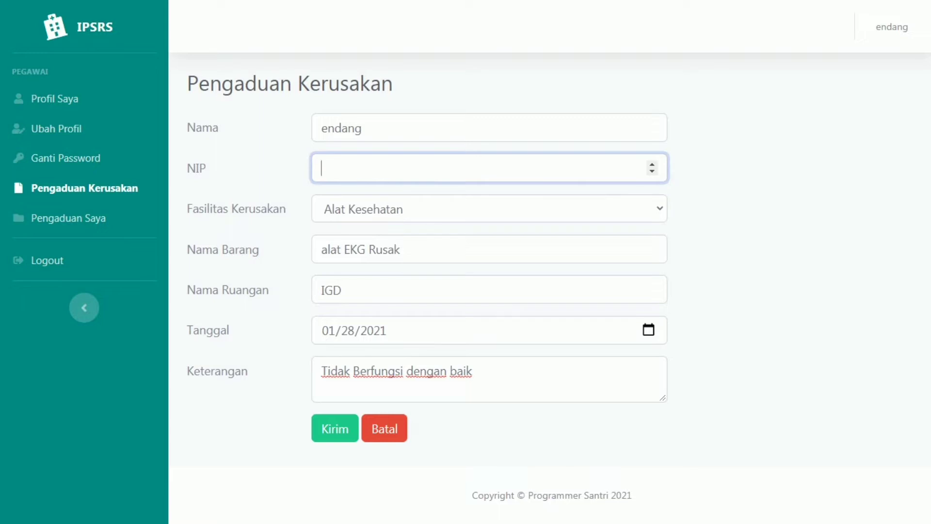
type("0300")
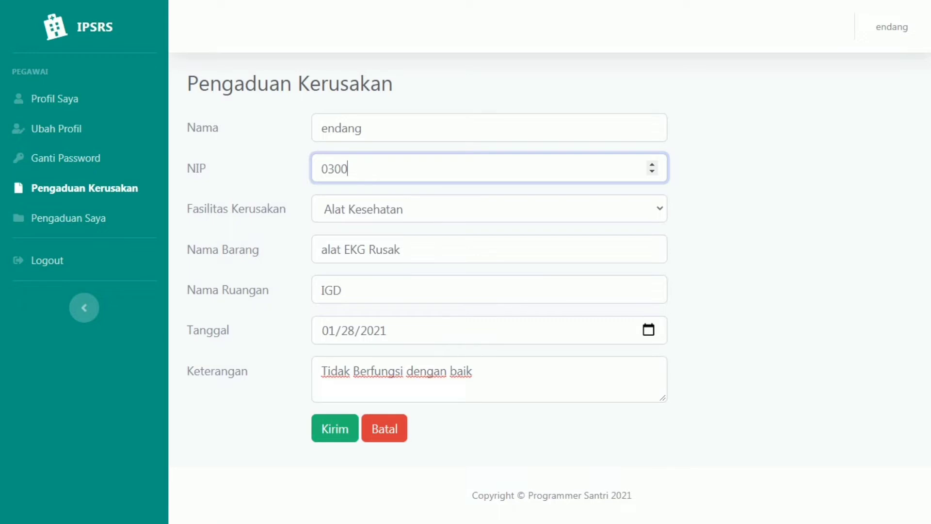
left_click(334, 428)
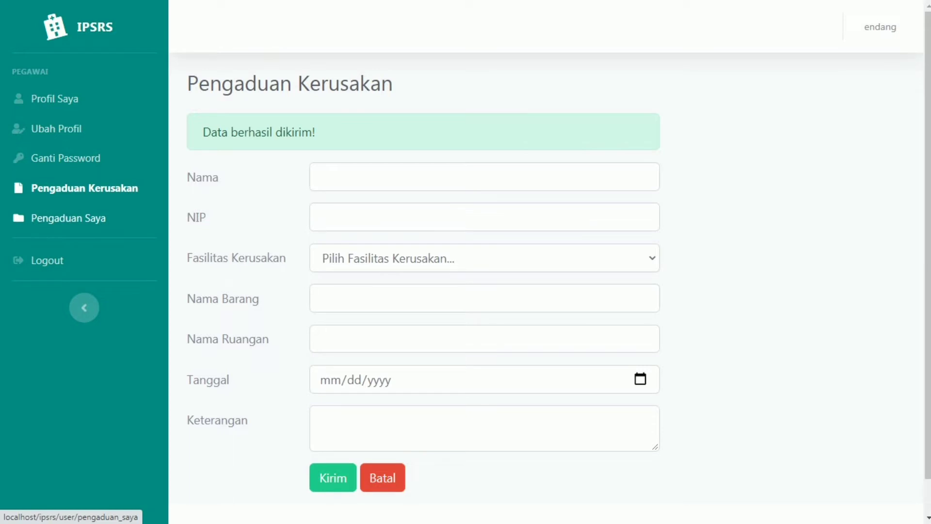
Step: Check the Belum Diproses complaint's details in Pengaduan Saya, close them, and log out
left_click(68, 218)
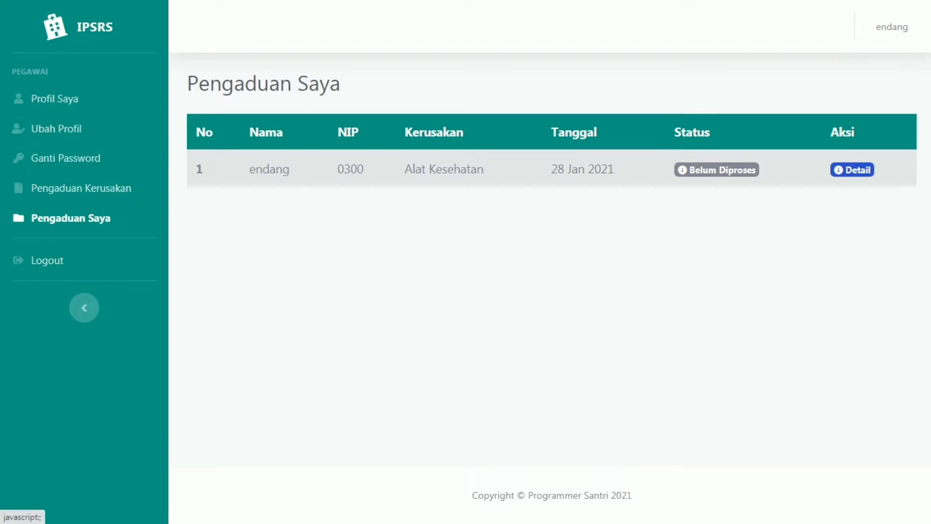
left_click(852, 170)
left_click(852, 170)
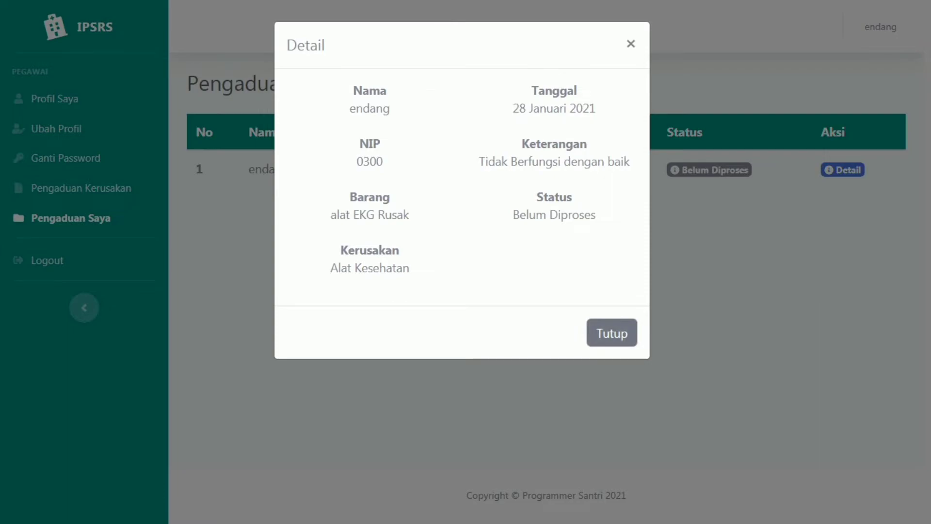
left_click(611, 333)
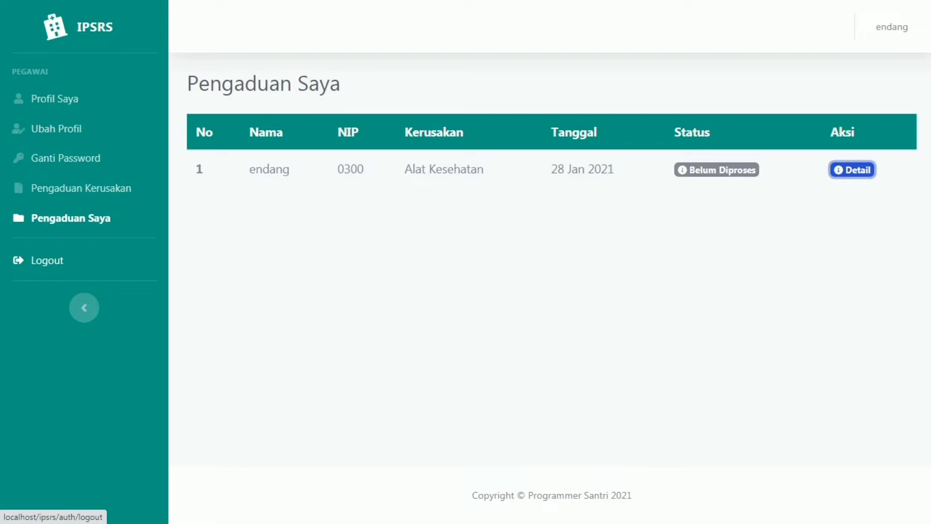
left_click(47, 261)
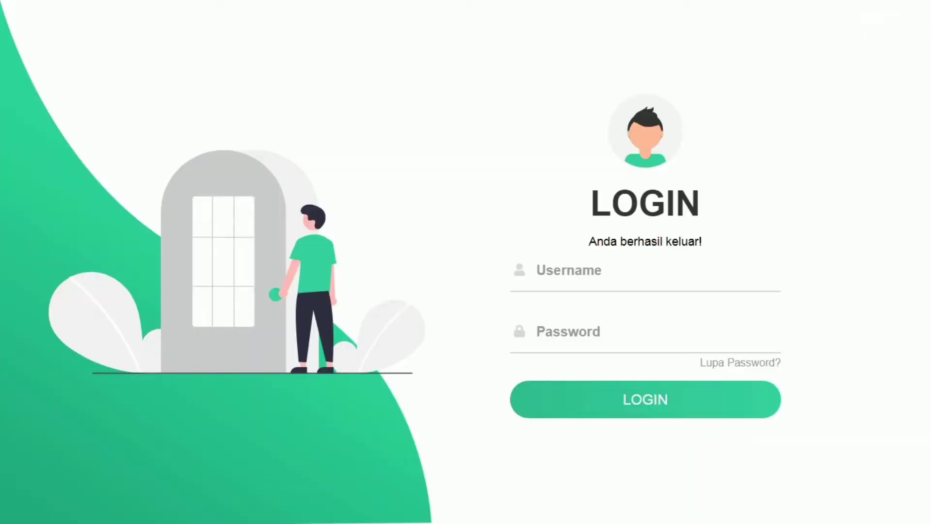
Step: Log in with the Ka IPRS technician's username and password
left_click(562, 270)
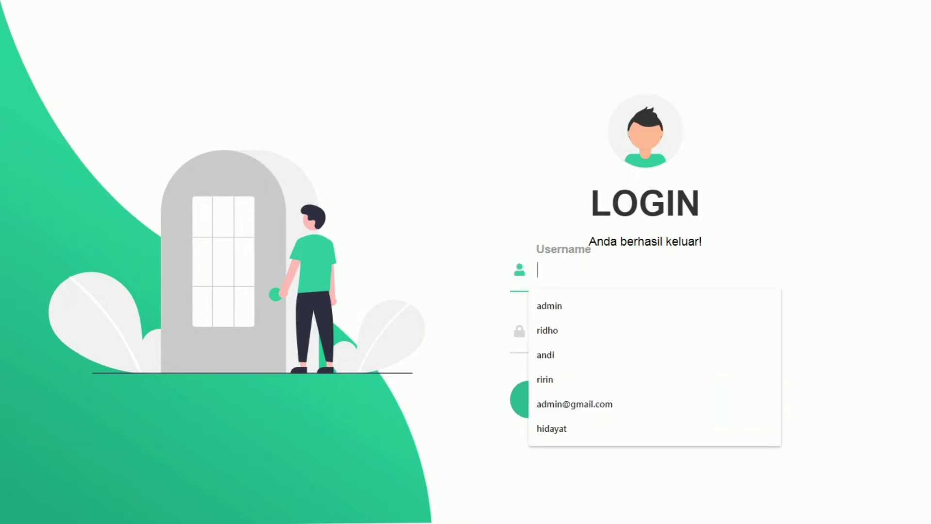
type("sidi")
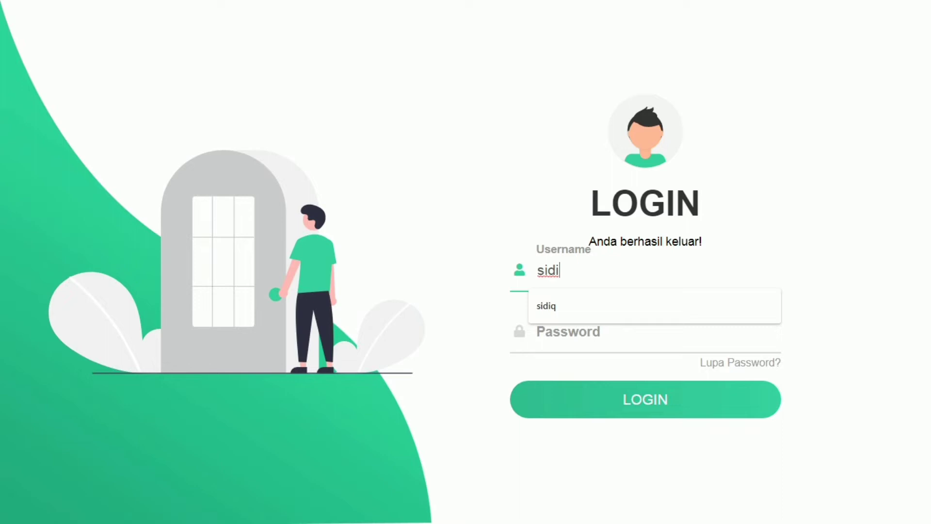
key("Down")
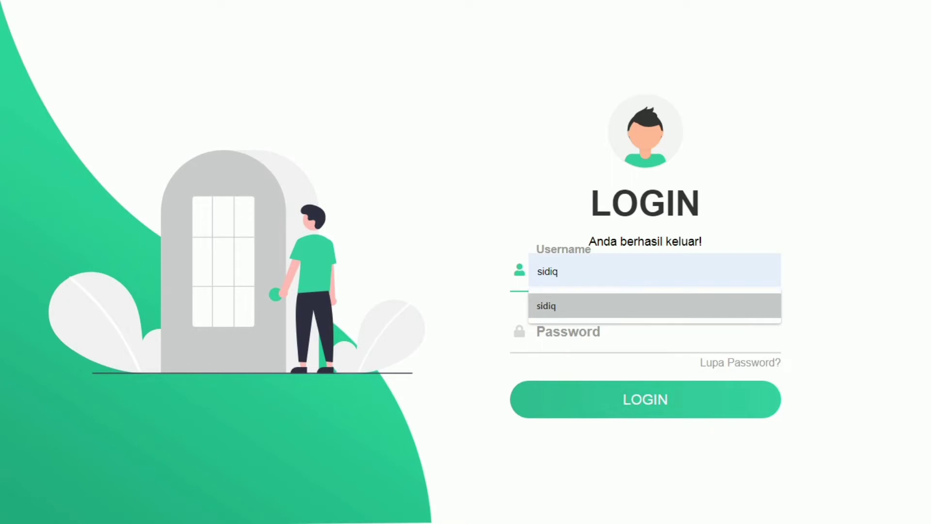
key("Return")
left_click(563, 331)
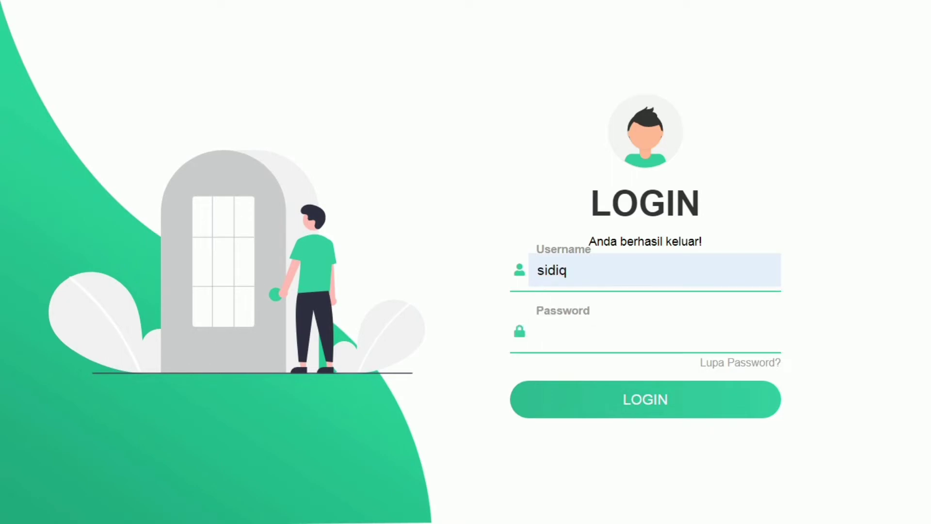
type("12345")
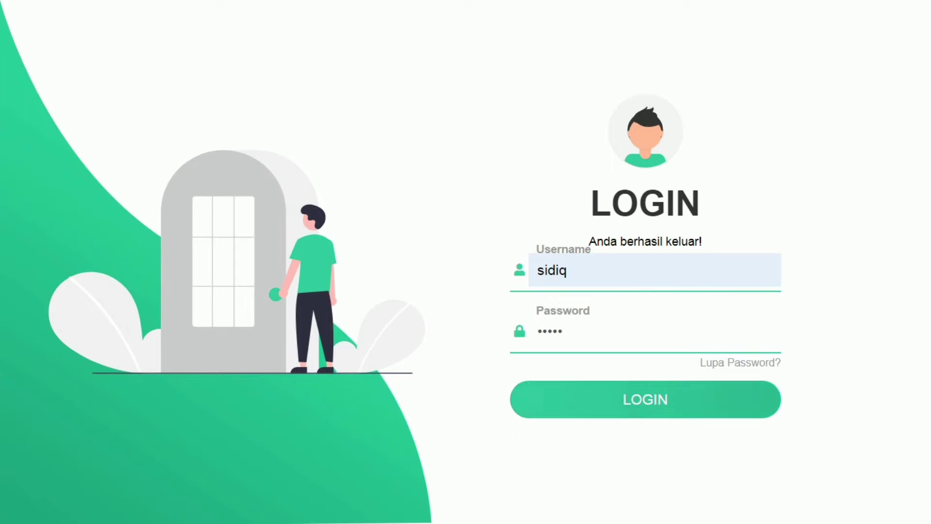
key("Return")
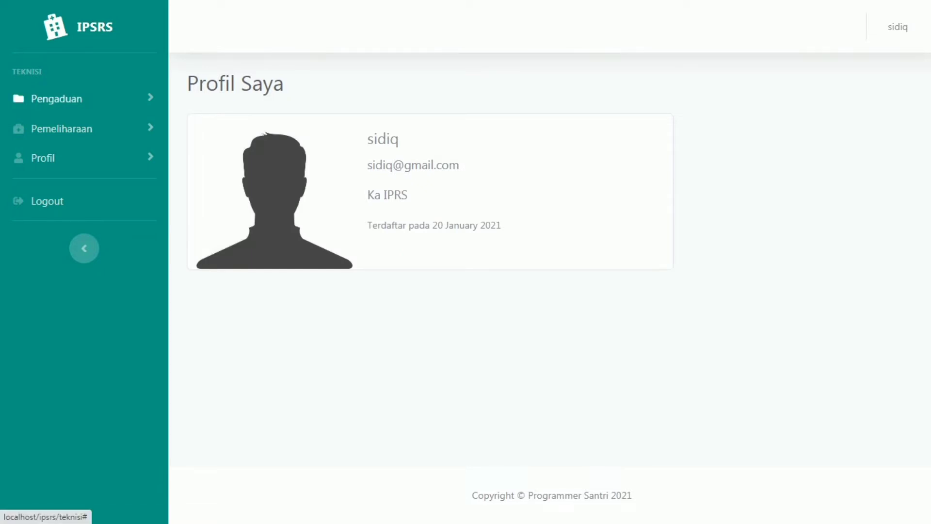
Step: Browse the Pengaduan and Pemeliharaan pages, ending at History Laporan Pemeliharaan
left_click(56, 99)
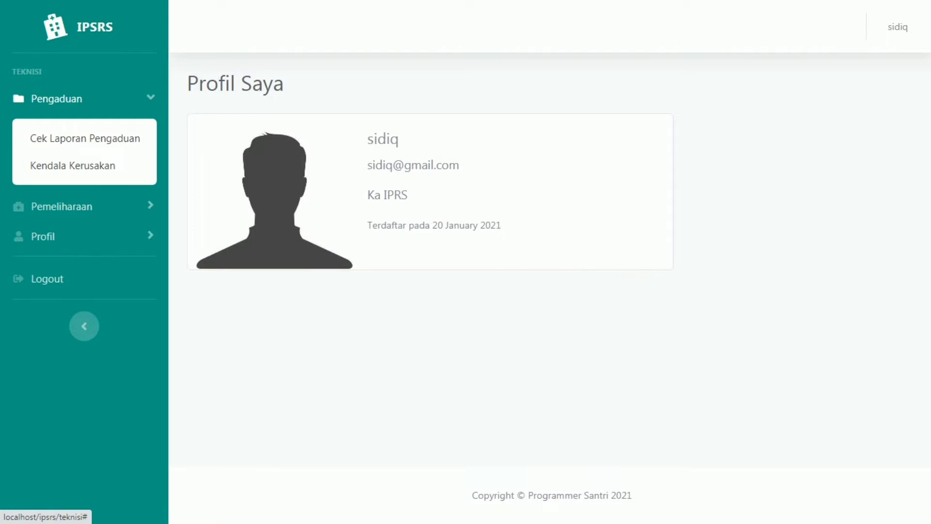
left_click(85, 138)
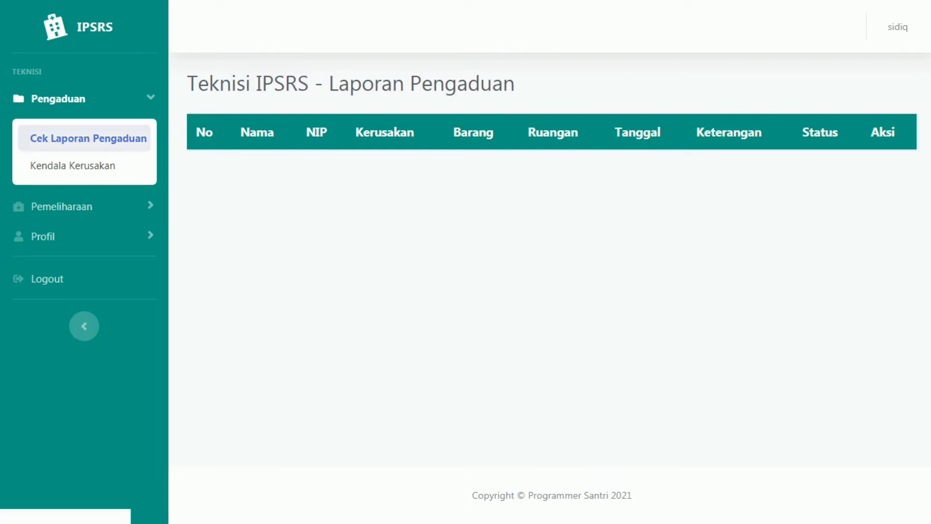
left_click(72, 166)
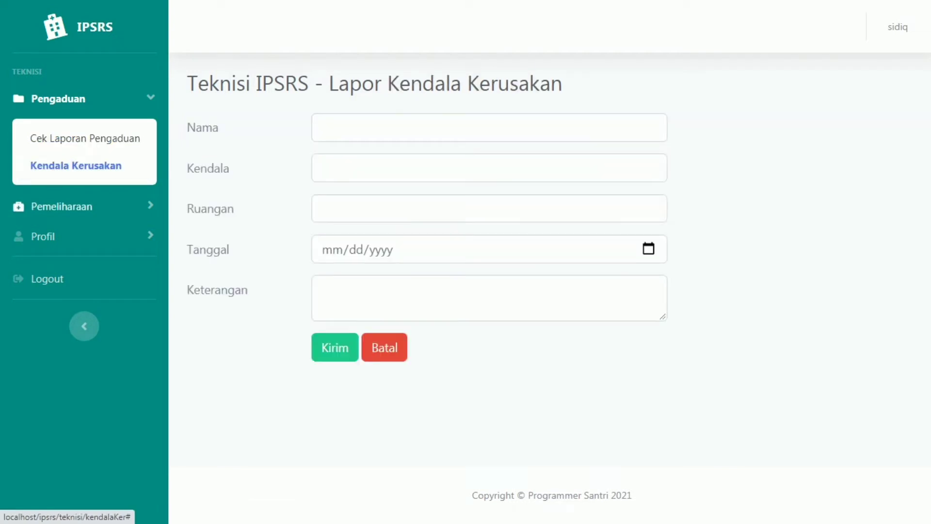
left_click(62, 206)
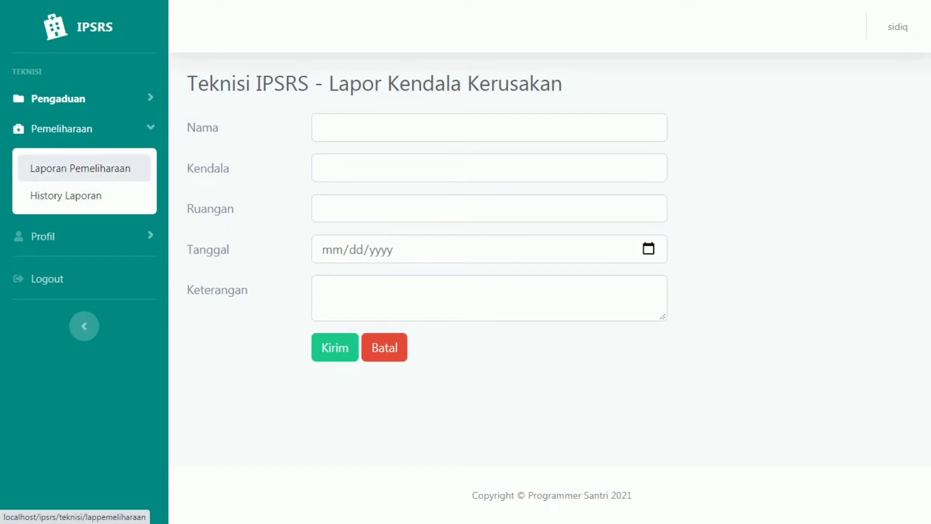
left_click(80, 168)
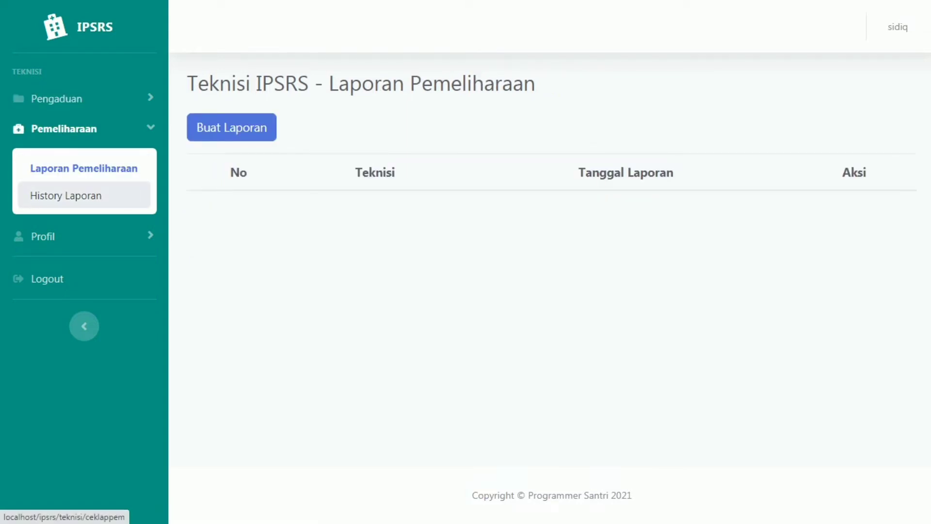
left_click(66, 195)
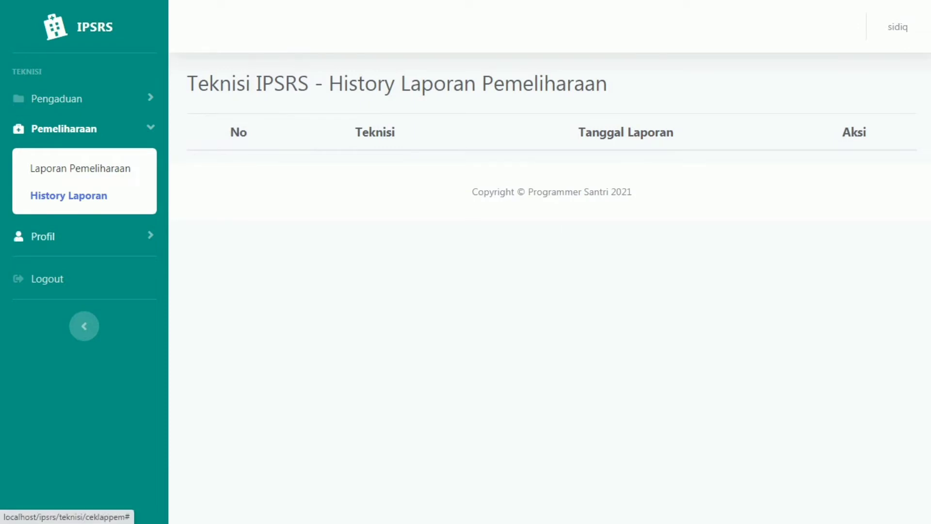
Step: Expand Profil, then return to Pengaduan > Cek Laporan Pengaduan
left_click(43, 236)
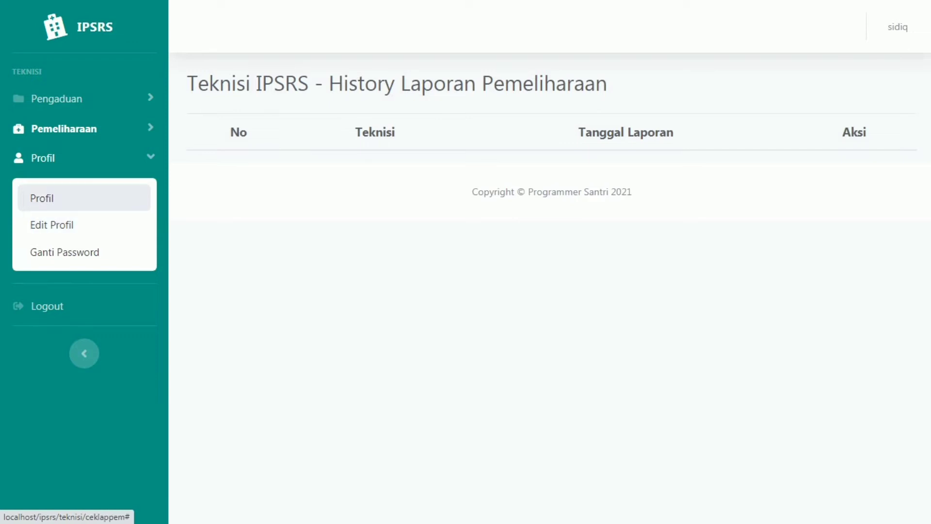
left_click(57, 98)
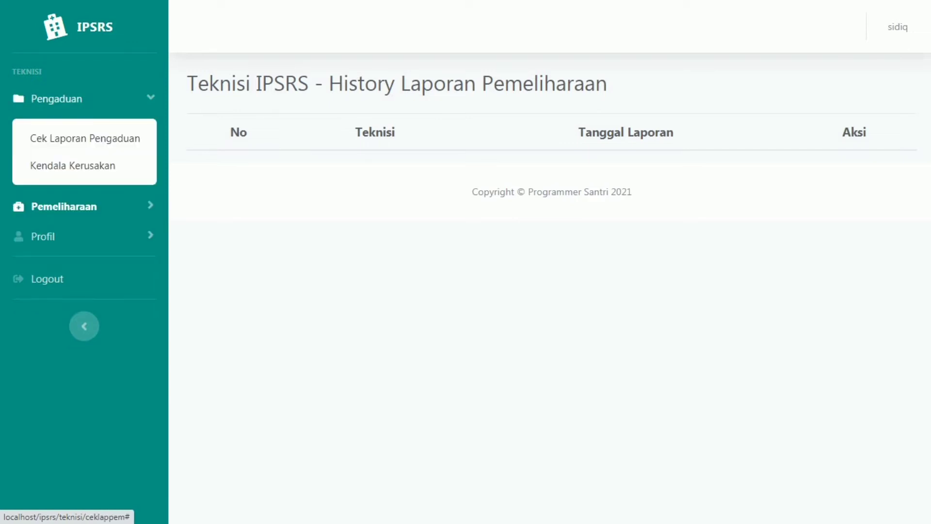
left_click(85, 138)
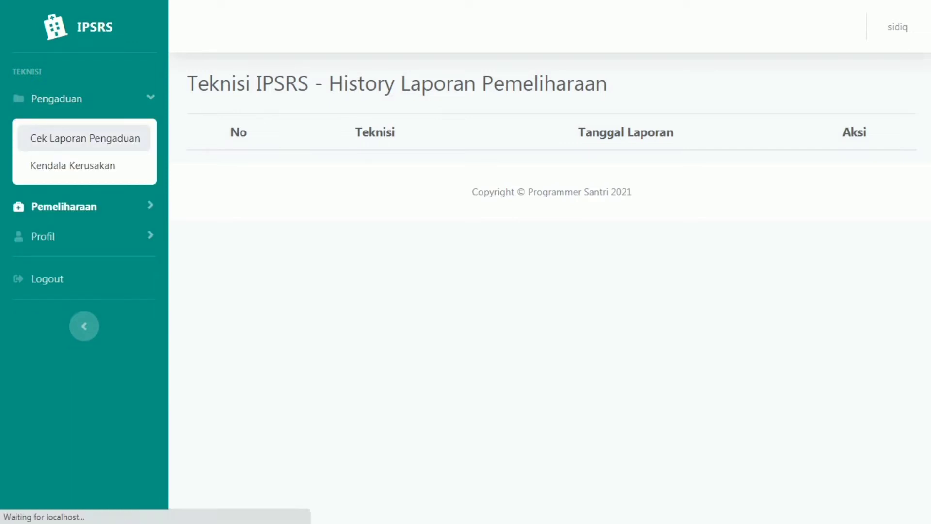